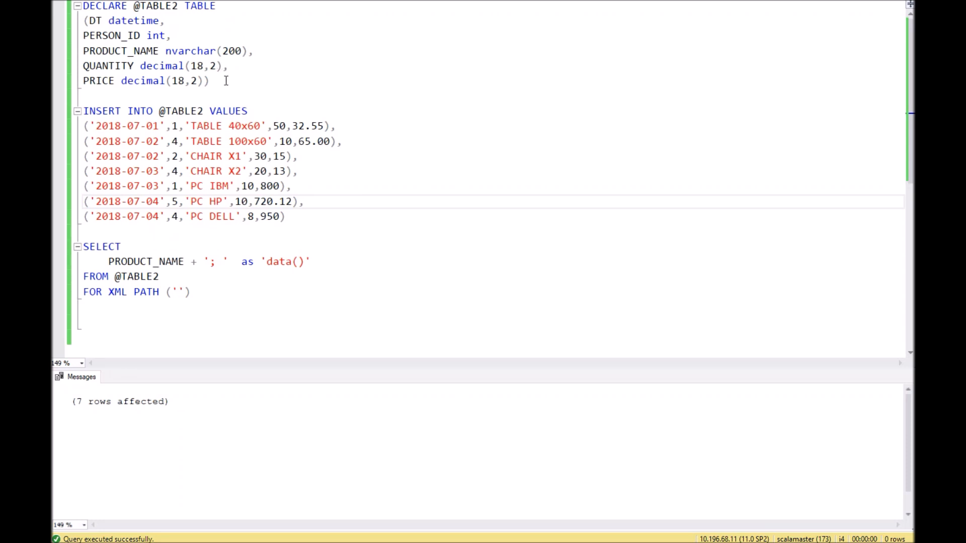
# - Review the table variable declaration and the INSERT statement holding the seven sample product rows
pyautogui.moveTo(225, 80); pyautogui.dragTo(83, 5)
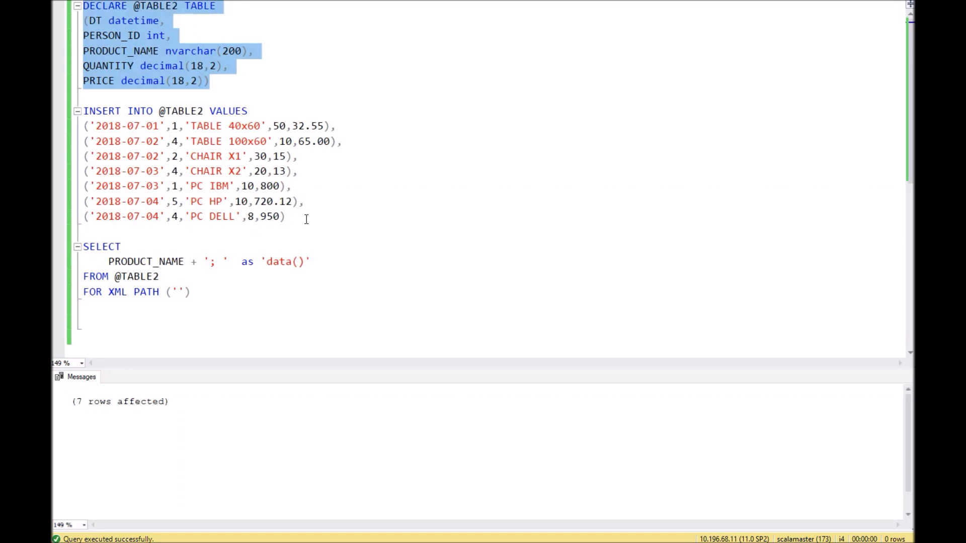
pyautogui.moveTo(305, 217); pyautogui.dragTo(83, 111)
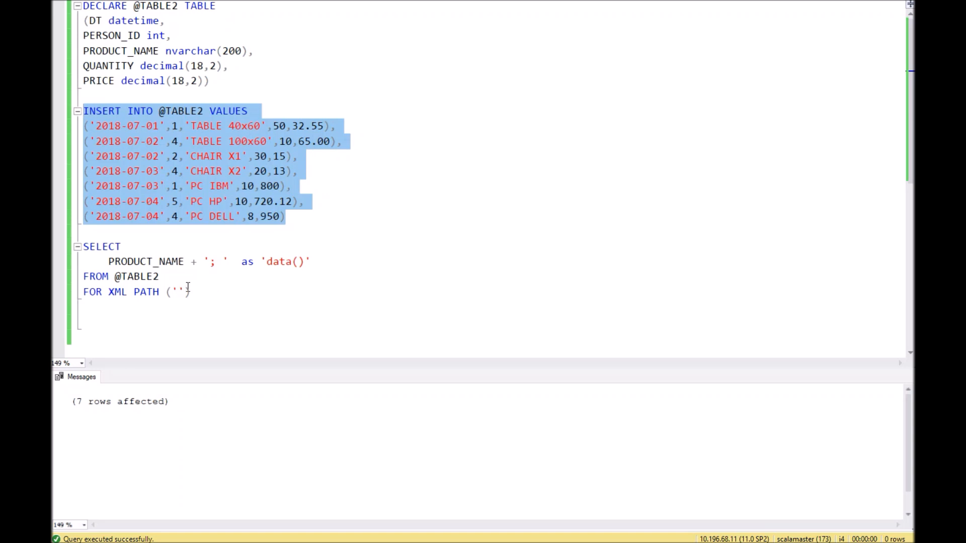
pyautogui.click(159, 277)
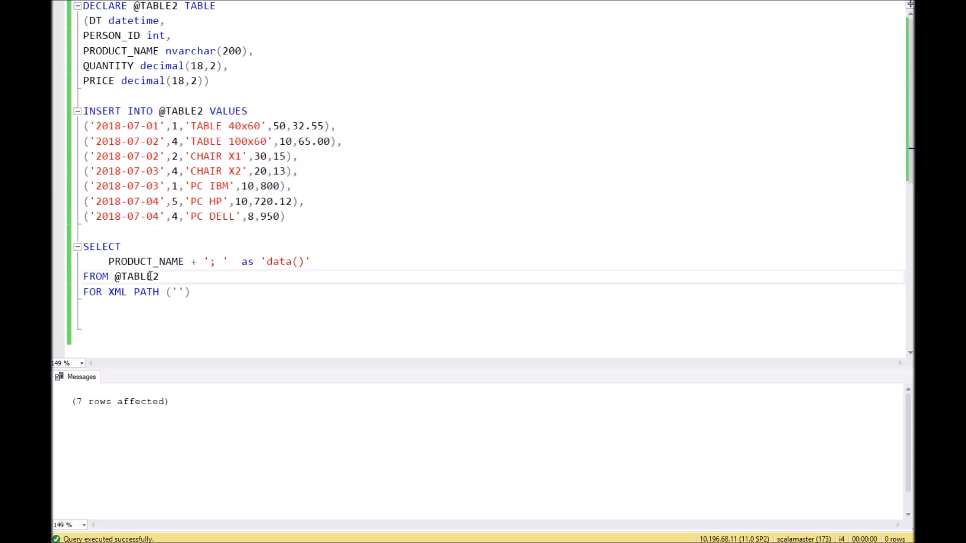
# - Highlight the query's key parts: the PRODUCT_NAME column, the '; ' separator and the 'data()' alias
pyautogui.moveTo(108, 261); pyautogui.dragTo(135, 261)
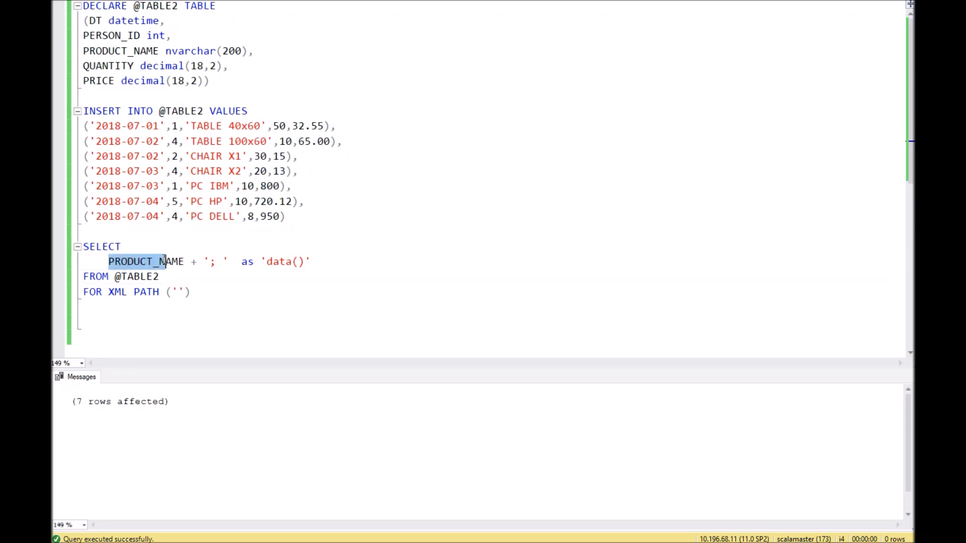
pyautogui.moveTo(135, 261); pyautogui.dragTo(193, 263)
pyautogui.click(192, 263)
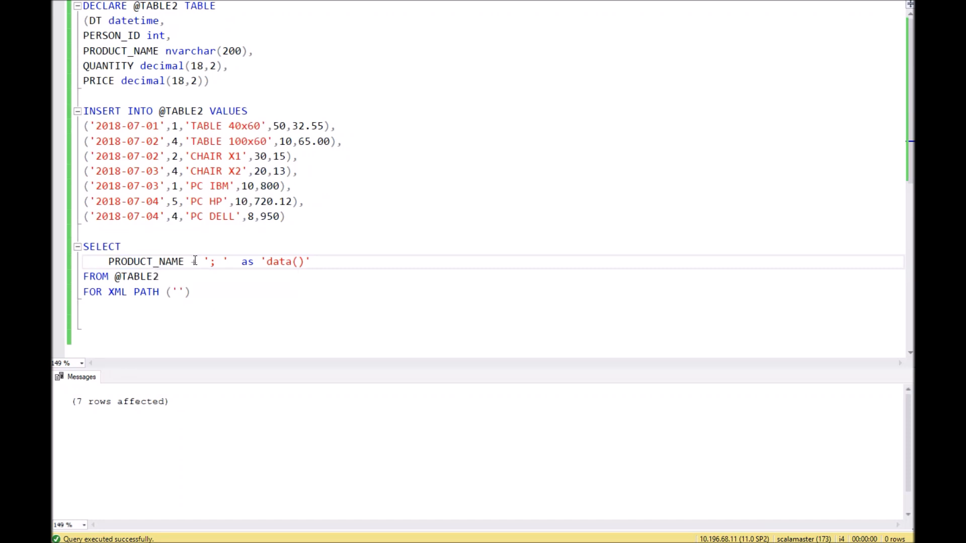
pyautogui.moveTo(216, 262); pyautogui.dragTo(194, 261)
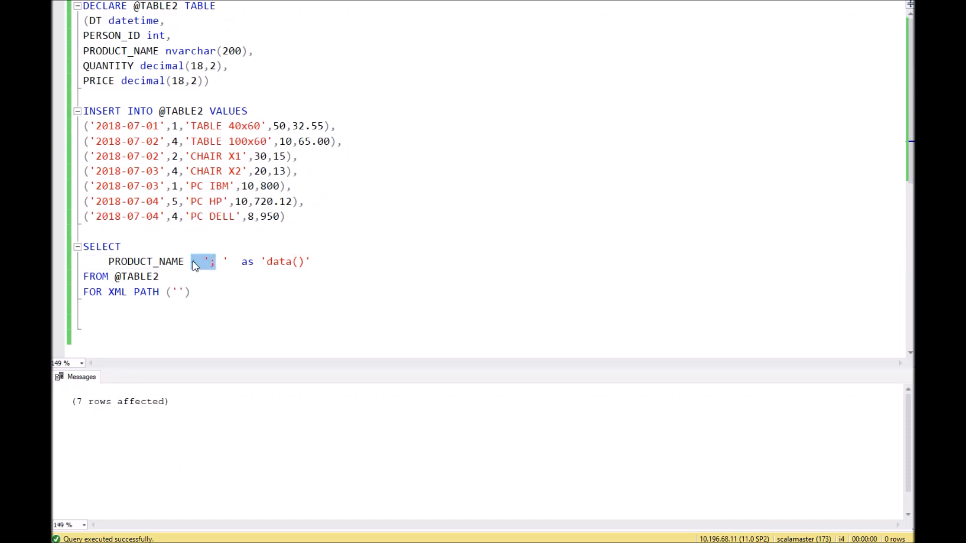
pyautogui.doubleClick(273, 262)
pyautogui.moveTo(306, 262); pyautogui.dragTo(266, 261)
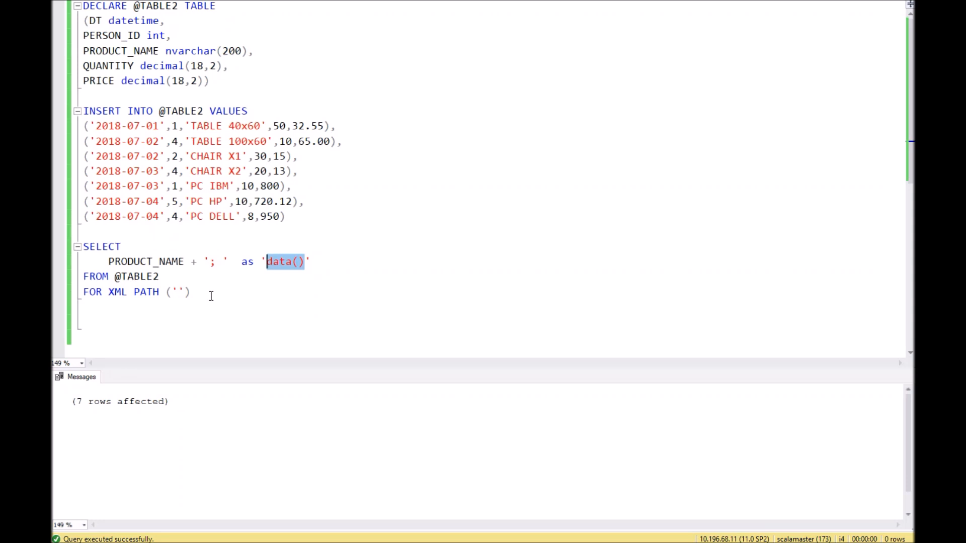
# - Highlight the FOR XML PATH ('') clause and execute the query to get the concatenated product string
pyautogui.moveTo(215, 291); pyautogui.dragTo(79, 295)
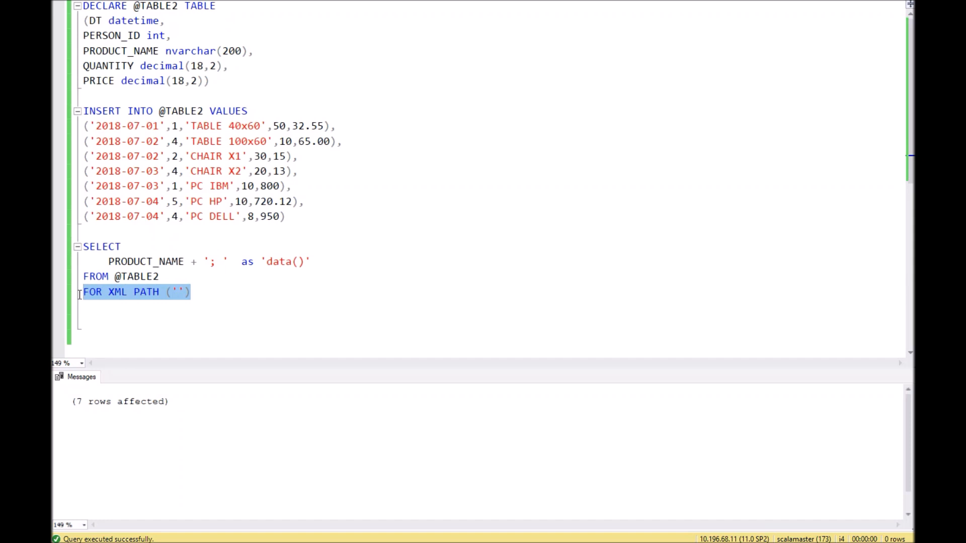
pyautogui.click(182, 295)
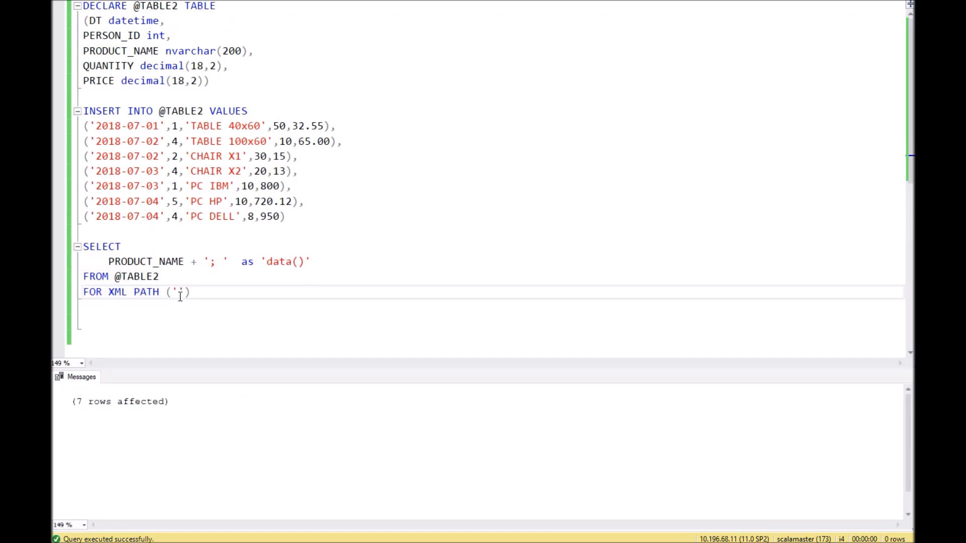
pyautogui.click(210, 297)
pyautogui.press('F5')
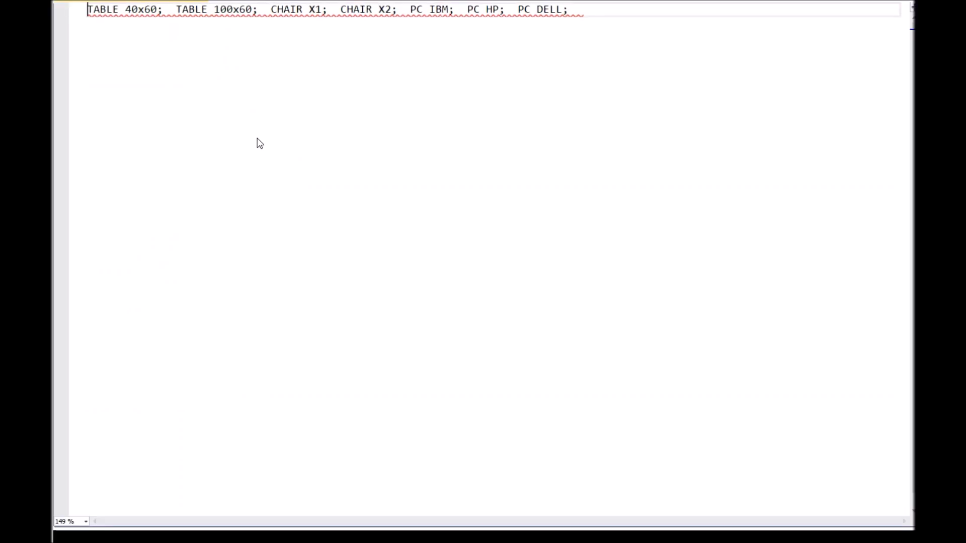
# - Float the XML result in its own window and select the whole semicolon-joined product list
pyautogui.moveTo(257, 142)
pyautogui.mouseDown()
pyautogui.moveTo(233, 232)
pyautogui.moveTo(166, 242)
pyautogui.mouseUp()
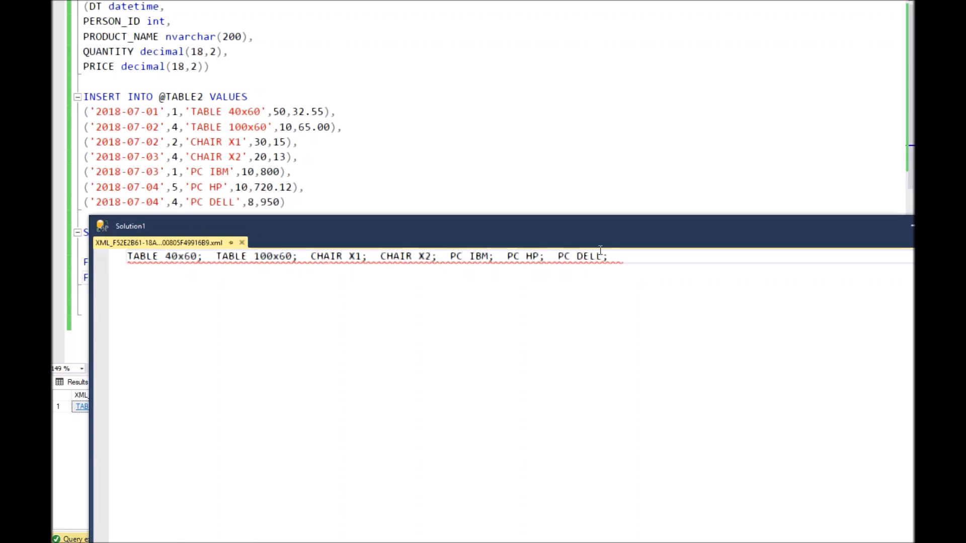
pyautogui.moveTo(608, 256); pyautogui.dragTo(96, 254)
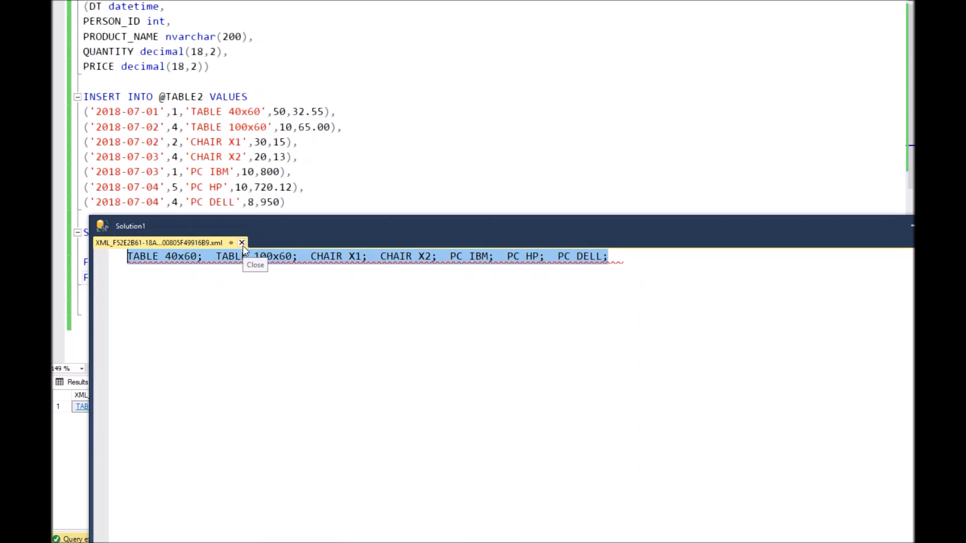
# - Close the XML result and reduce the separator after PRODUCT_NAME to a single space
pyautogui.click(242, 243)
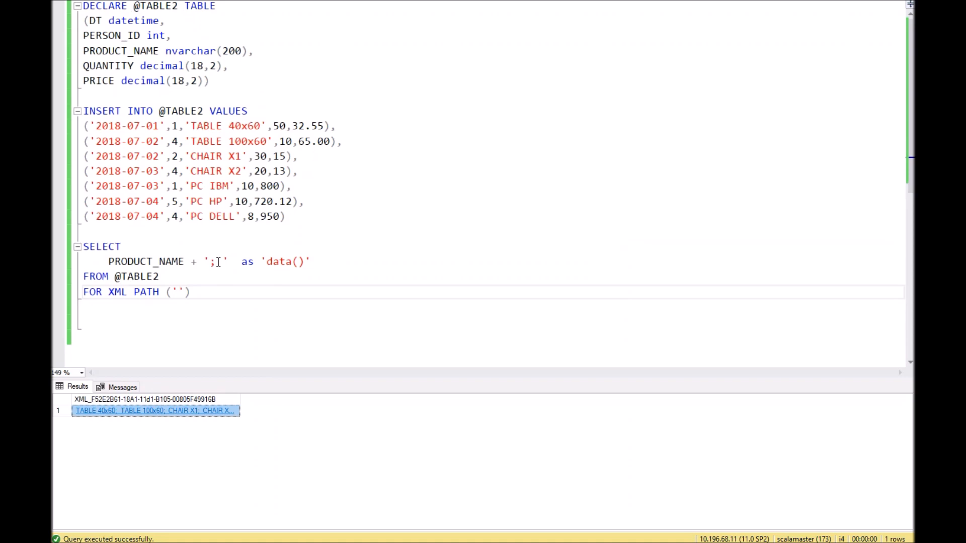
pyautogui.click(217, 261)
pyautogui.press('BackSpace')
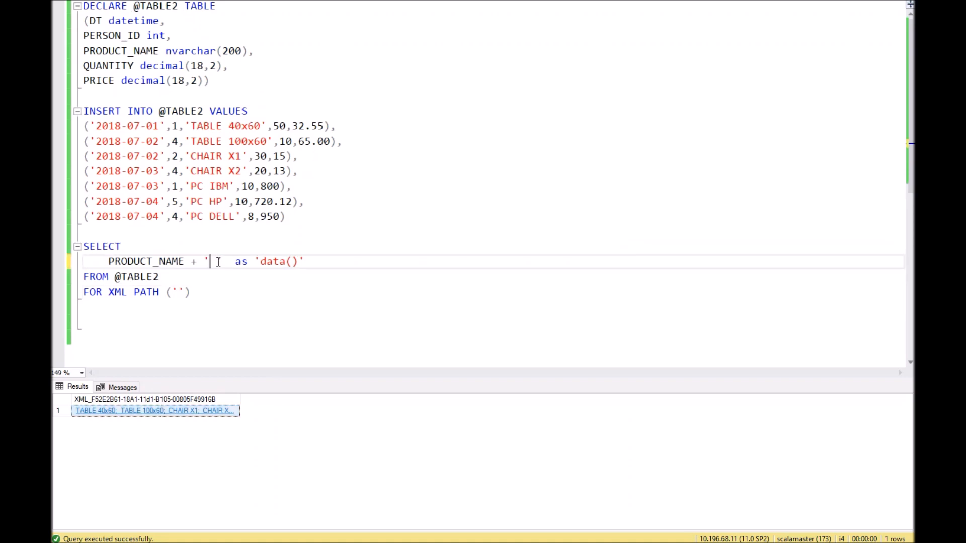
pyautogui.write('-')
pyautogui.press('BackSpace')
# - Rerun the query and widen the result column to show the space-joined product names in full
pyautogui.press('F5')
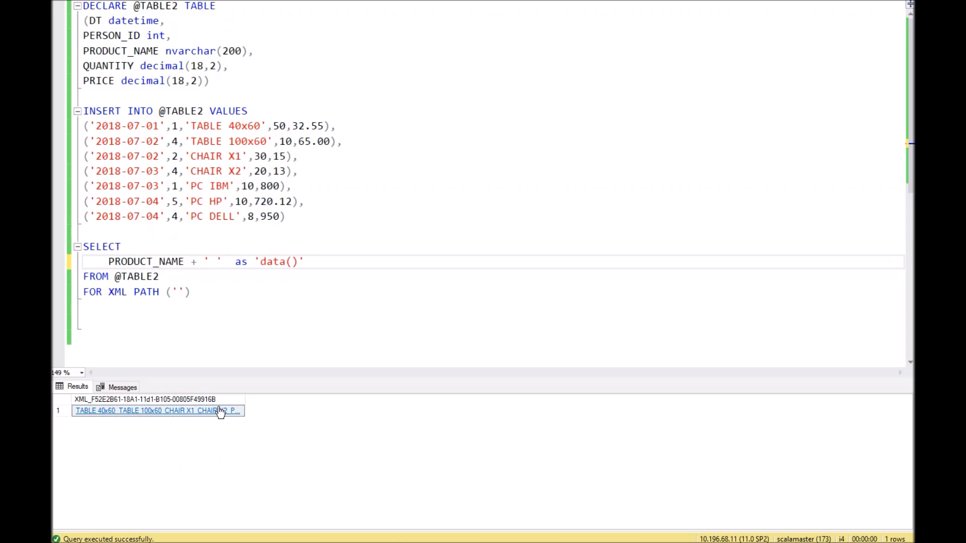
pyautogui.moveTo(242, 408); pyautogui.dragTo(597, 369)
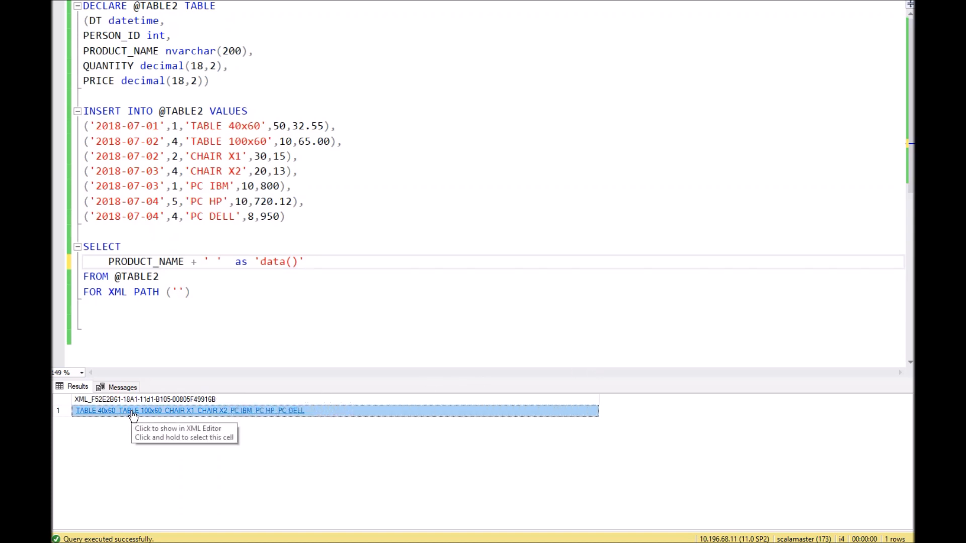
pyautogui.click(177, 335)
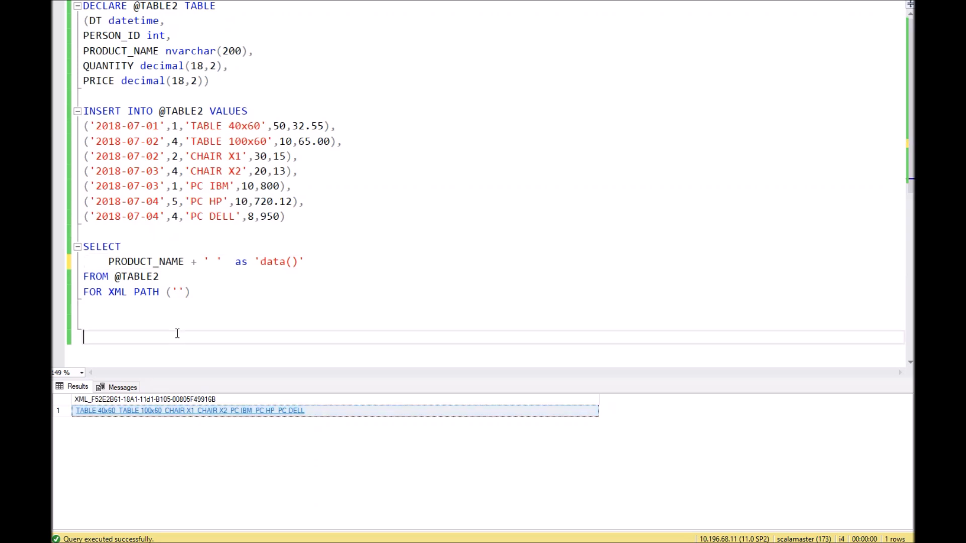